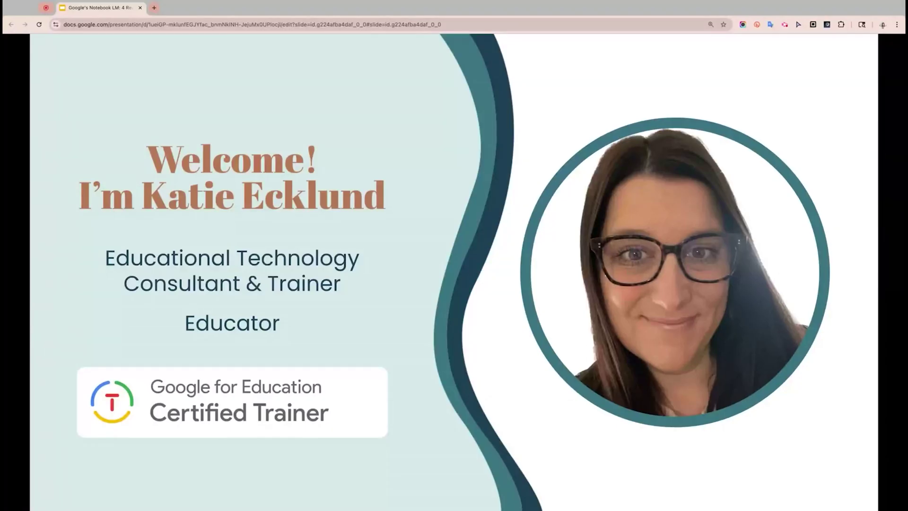
Advance the Google Slides presentation past the Summarize Content slide
{"action": "mouse_move", "coordinate": [76, 489]}
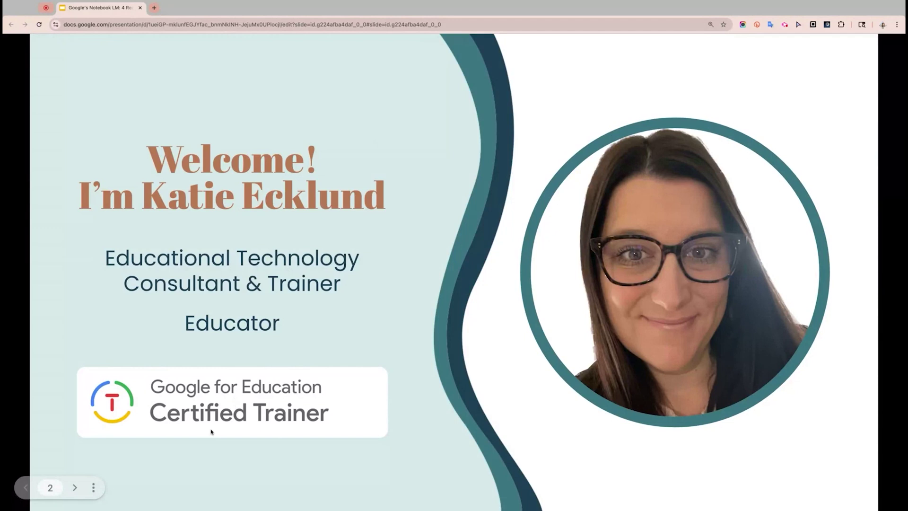
{"action": "left_click", "coordinate": [75, 488]}
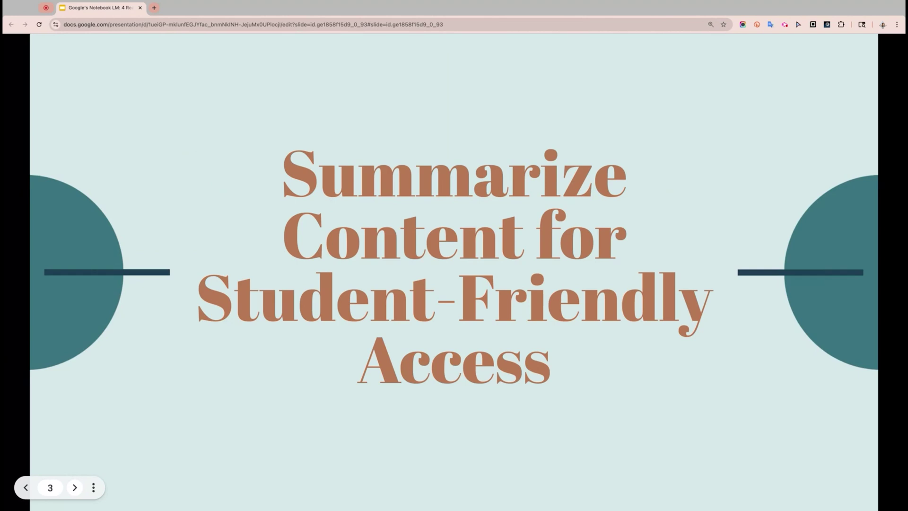
{"action": "key", "text": "Right"}
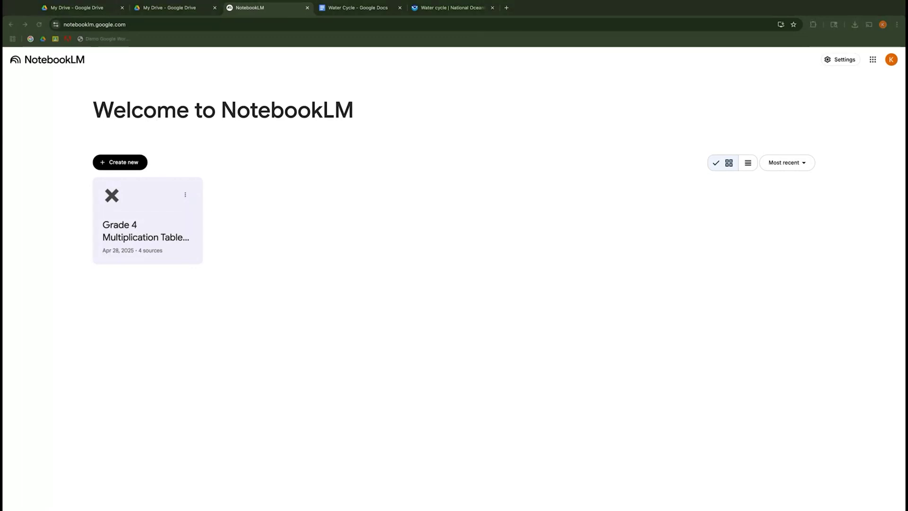
Create a new notebook with the Water Cycle Google Doc as its first source
{"action": "left_click", "coordinate": [886, 282]}
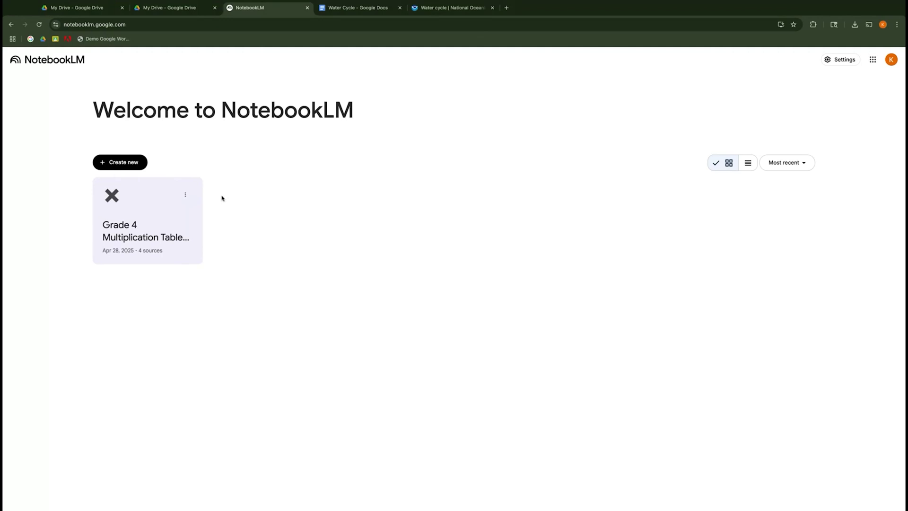
{"action": "left_click", "coordinate": [124, 164]}
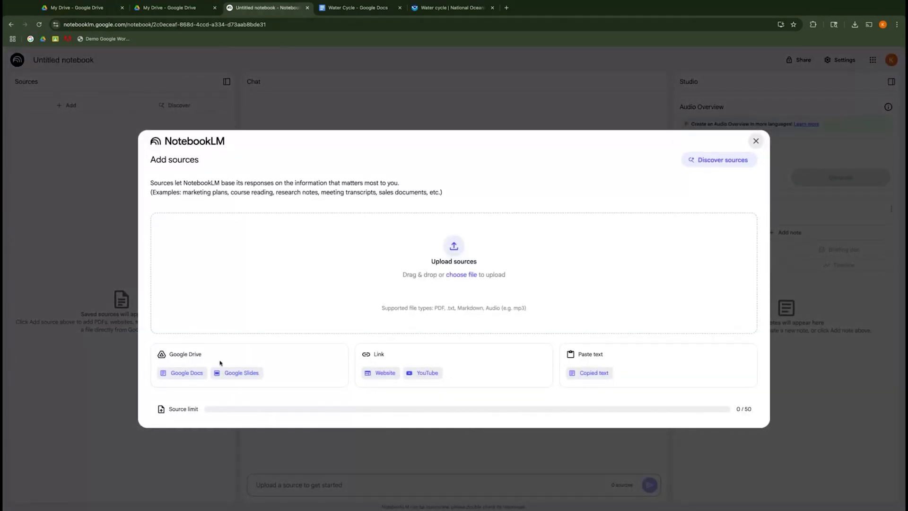
{"action": "left_click", "coordinate": [179, 374]}
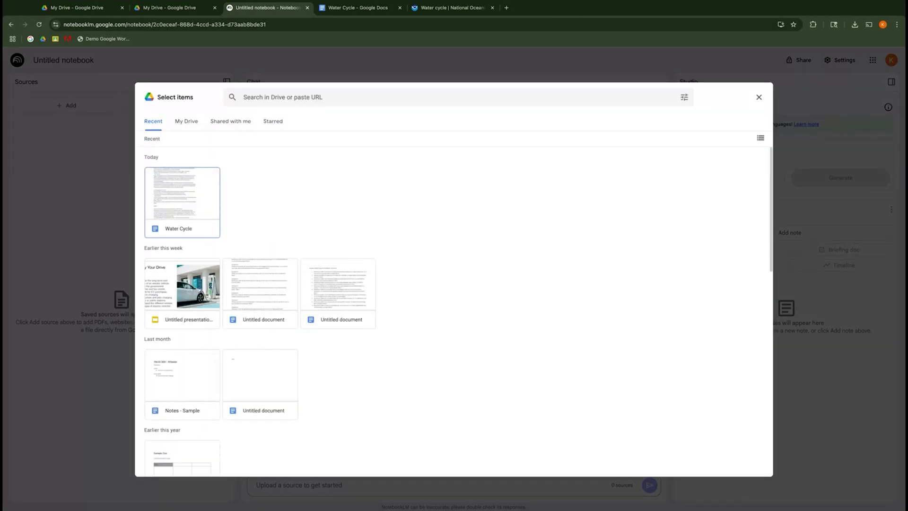
{"action": "left_click", "coordinate": [179, 221]}
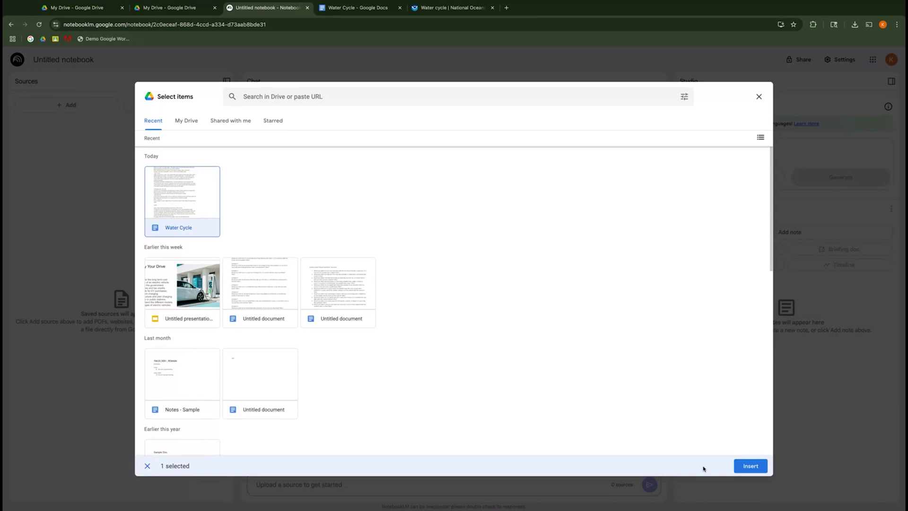
{"action": "left_click", "coordinate": [751, 466]}
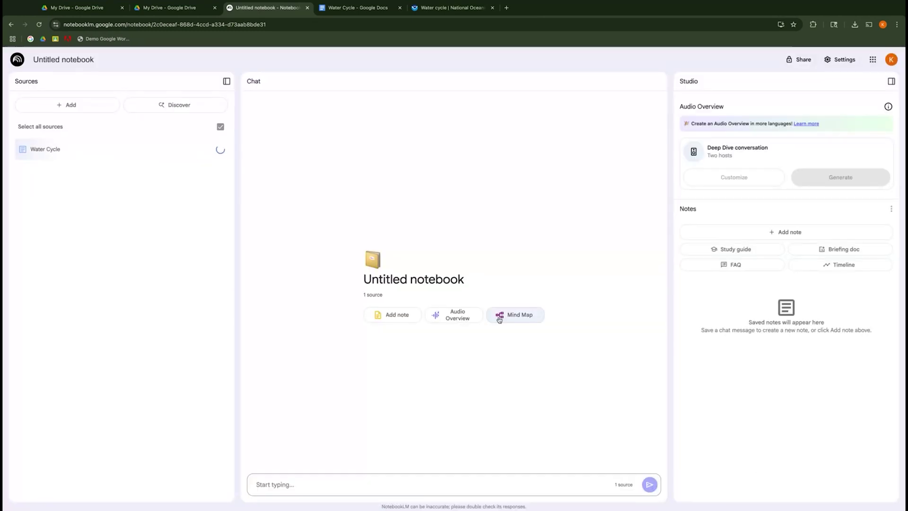
Add the NOAA water cycle web page as a website source using its copied URL
{"action": "left_click", "coordinate": [72, 106]}
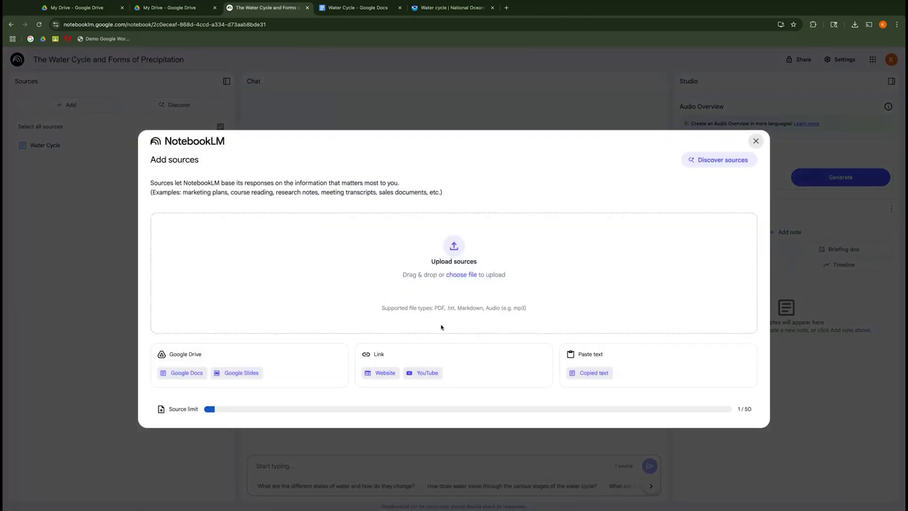
{"action": "left_click", "coordinate": [452, 9]}
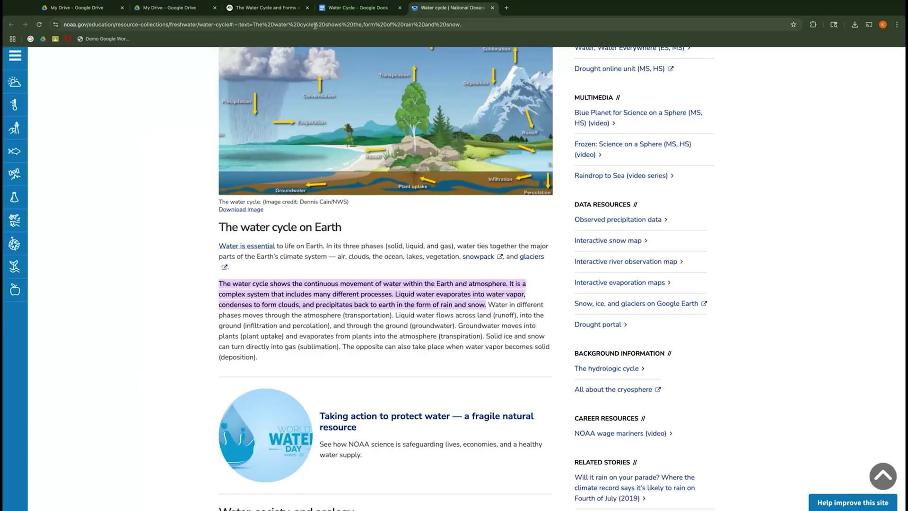
{"action": "left_click", "coordinate": [315, 26]}
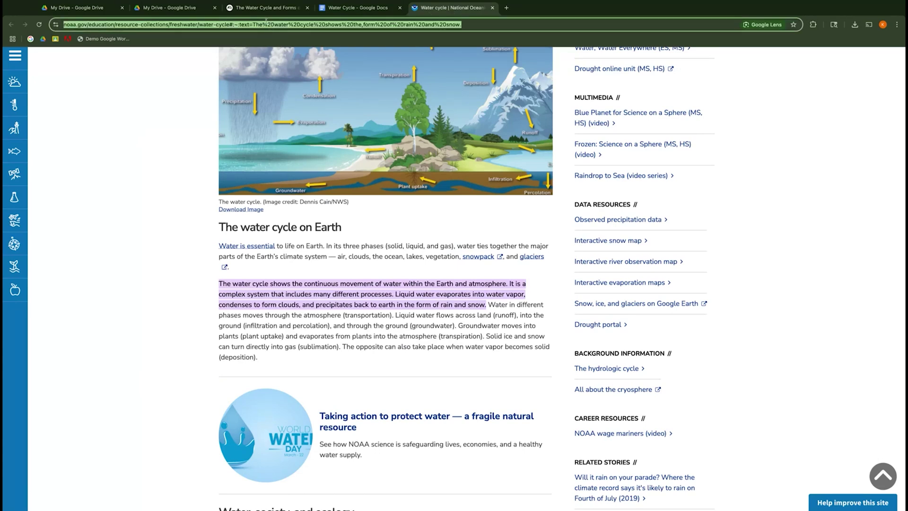
{"action": "left_click", "coordinate": [265, 7]}
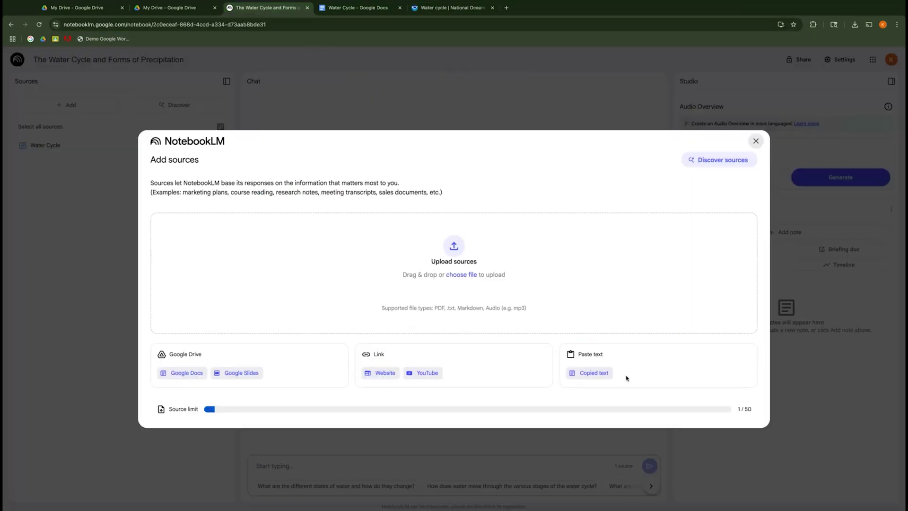
{"action": "left_click", "coordinate": [379, 377]}
{"action": "key", "text": "ctrl+v"}
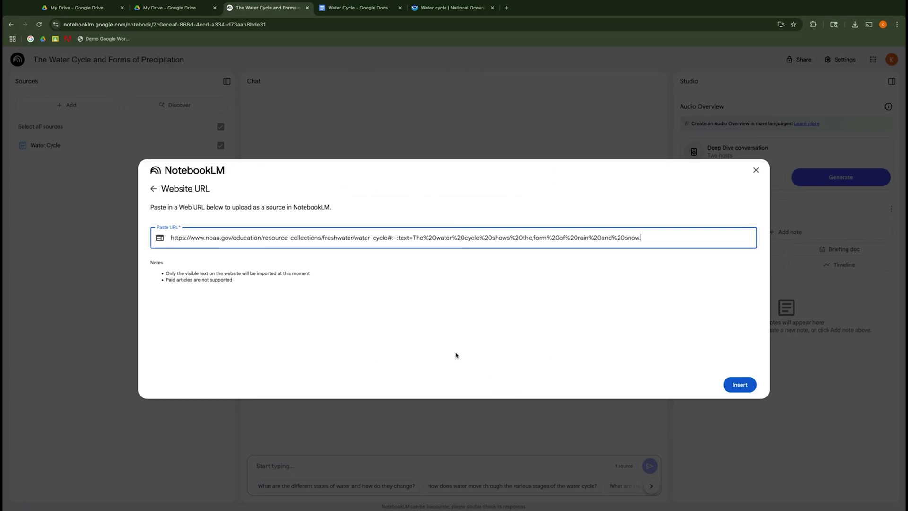
{"action": "left_click", "coordinate": [741, 384]}
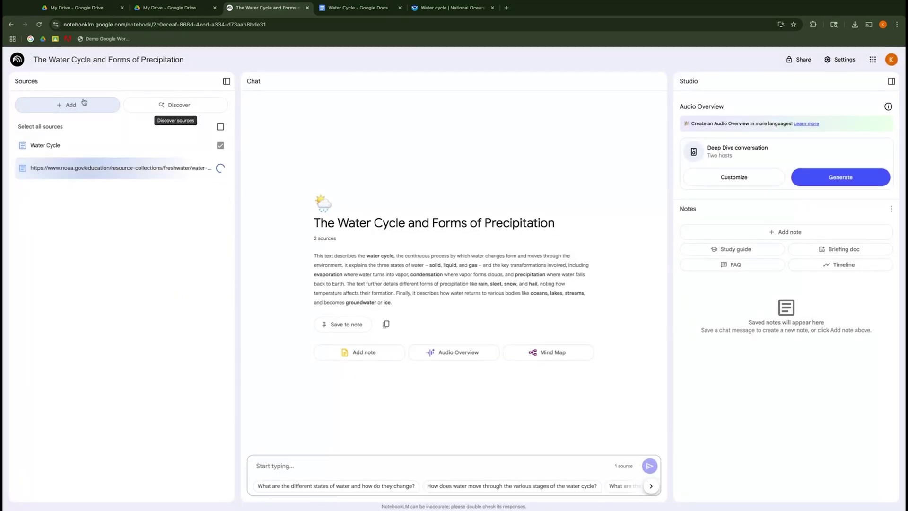
Upload The-Water-Cycle.pdf from the computer as the third source
{"action": "left_click", "coordinate": [68, 105]}
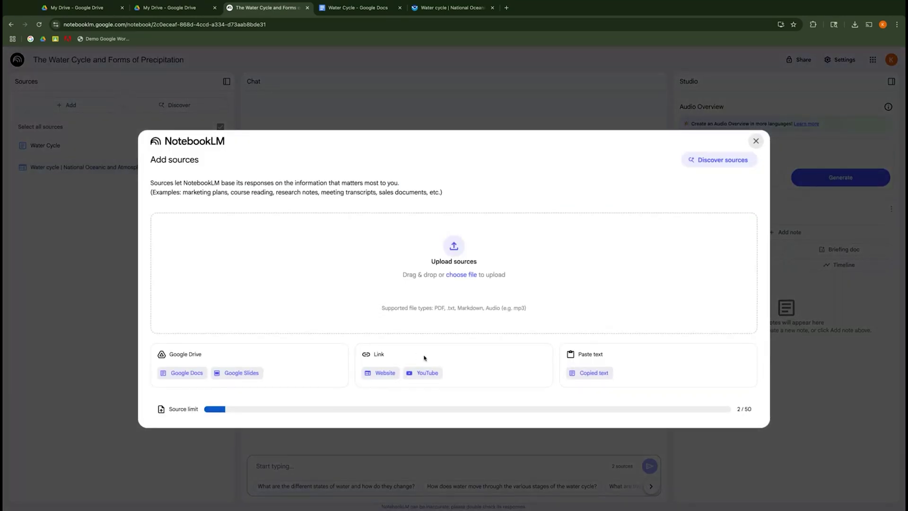
{"action": "left_click", "coordinate": [464, 276]}
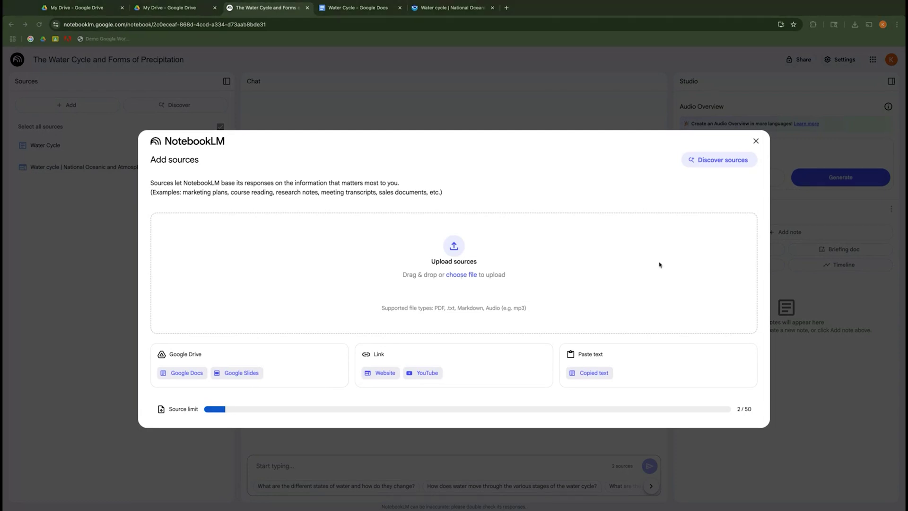
{"action": "key", "text": "Return"}
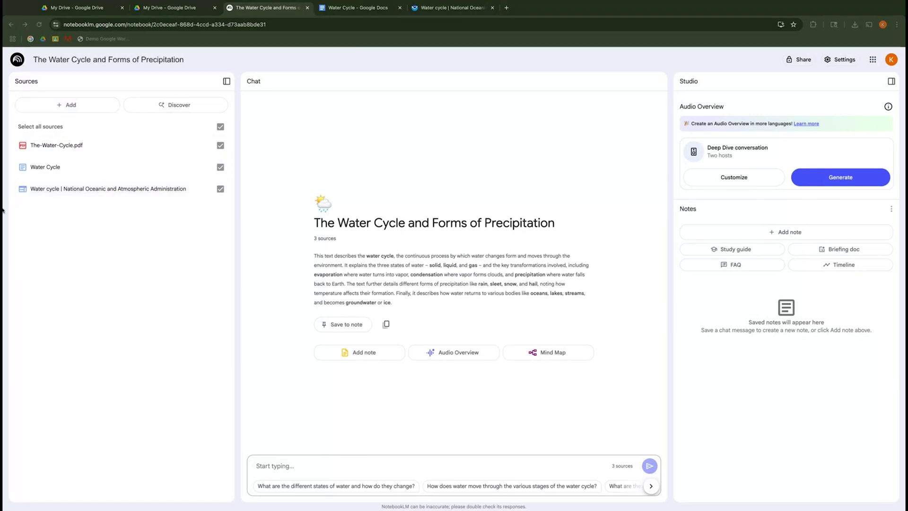
Generate a study guide and a briefing doc from the water cycle sources
{"action": "left_click", "coordinate": [863, 394]}
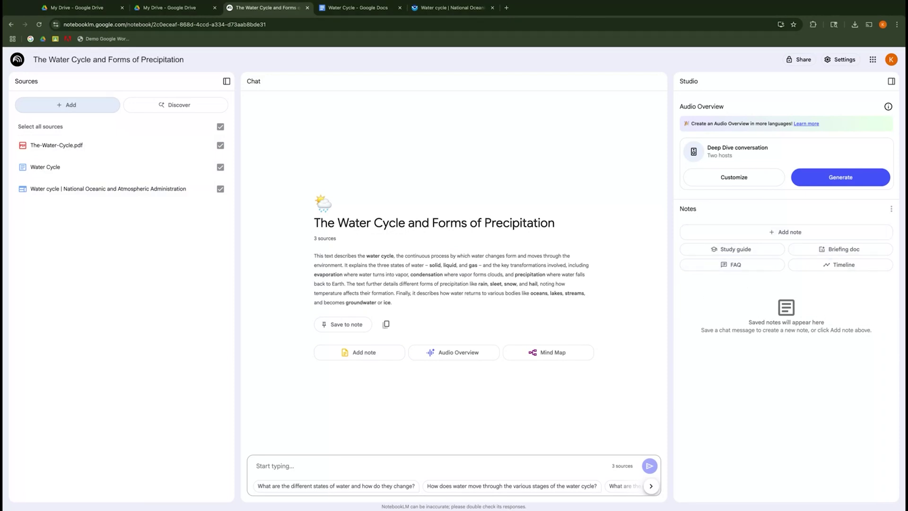
{"action": "left_click", "coordinate": [736, 252]}
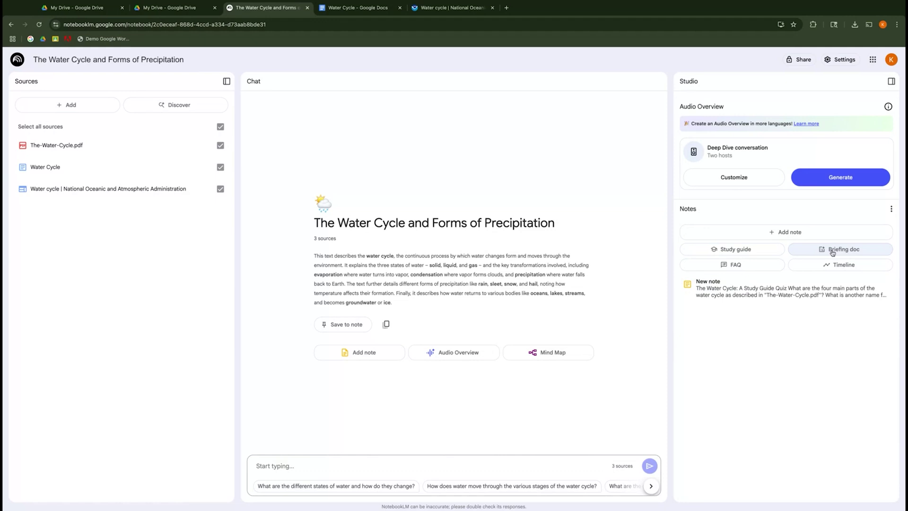
{"action": "left_click", "coordinate": [833, 253]}
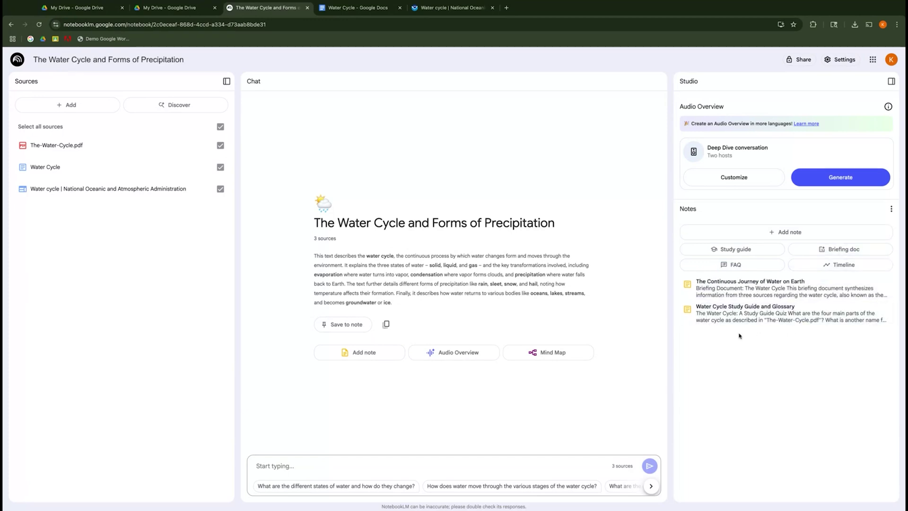
Read through the Water Cycle Study Guide and Glossary note, then open The Continuous Journey of Water on Earth
{"action": "left_click", "coordinate": [757, 316]}
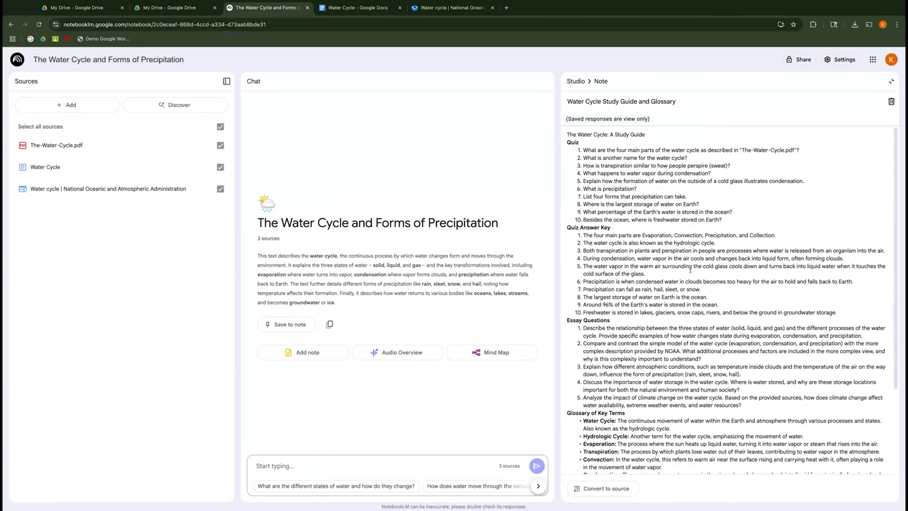
{"action": "scroll", "coordinate": [729, 298], "scroll_direction": "down", "scroll_amount": 3}
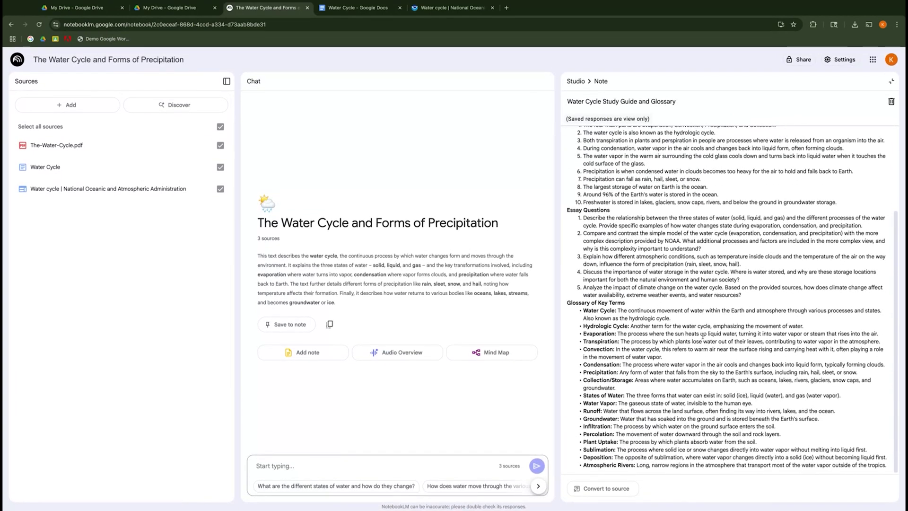
{"action": "left_click", "coordinate": [576, 81]}
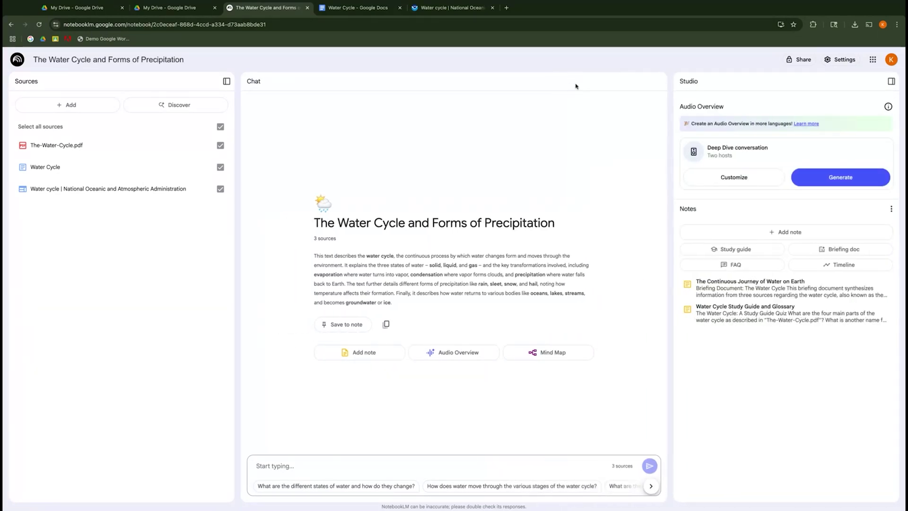
{"action": "left_click", "coordinate": [763, 290]}
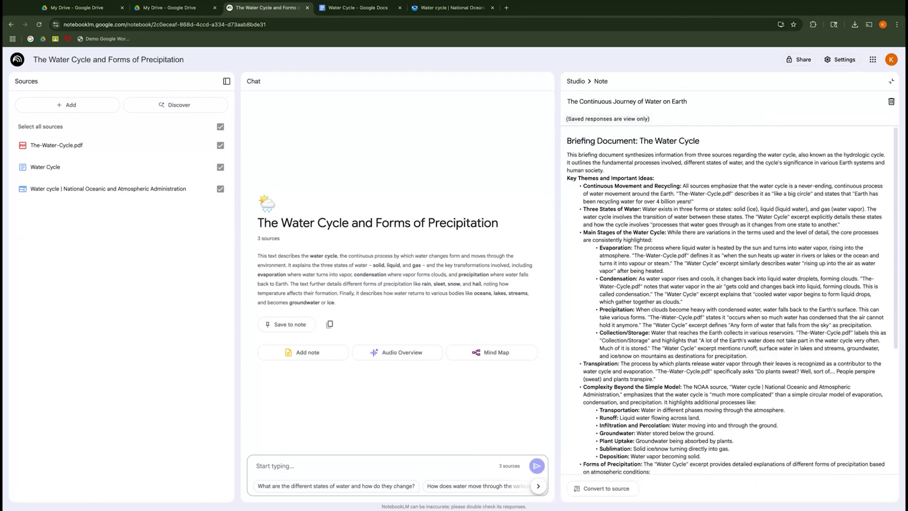
{"action": "scroll", "coordinate": [728, 303], "scroll_direction": "down", "scroll_amount": 3}
{"action": "scroll", "coordinate": [728, 302], "scroll_direction": "up", "scroll_amount": 3}
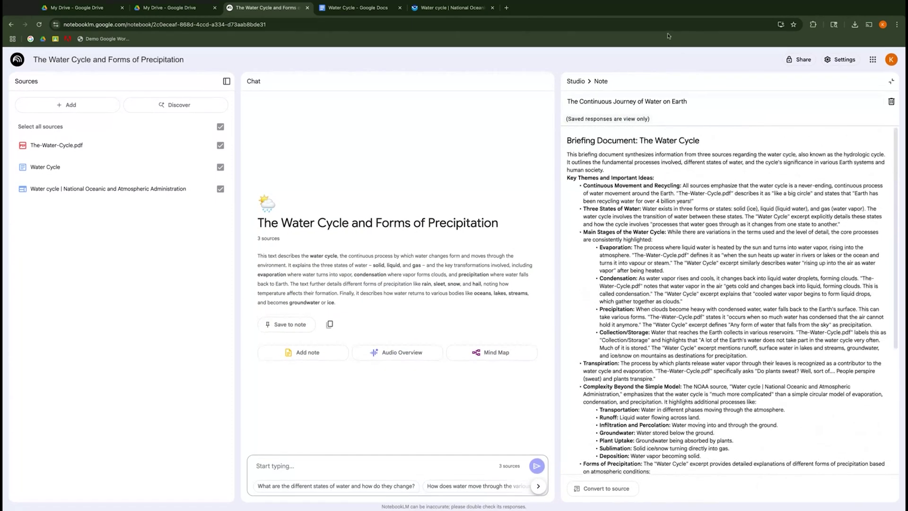
Ask the chat to write a water cycle summary for third grade students
{"action": "left_click", "coordinate": [575, 81]}
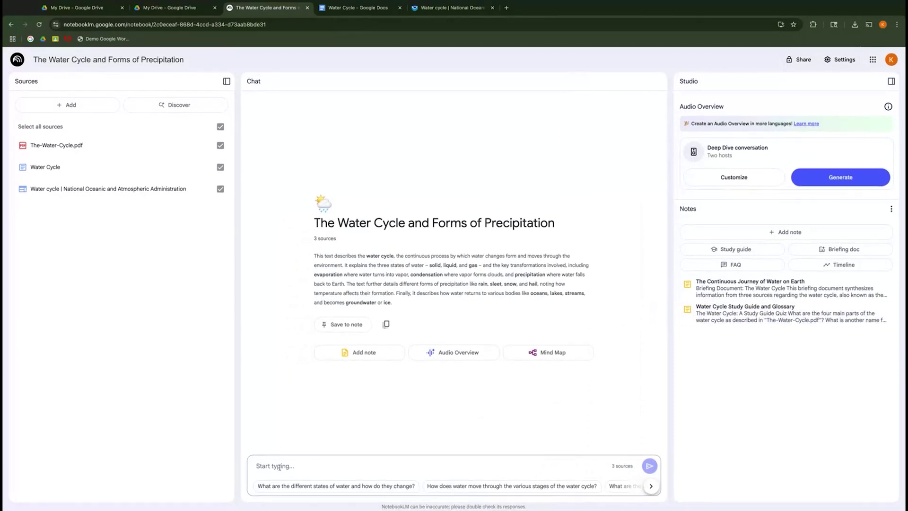
{"action": "type", "text": "WRite a summary for my thi"}
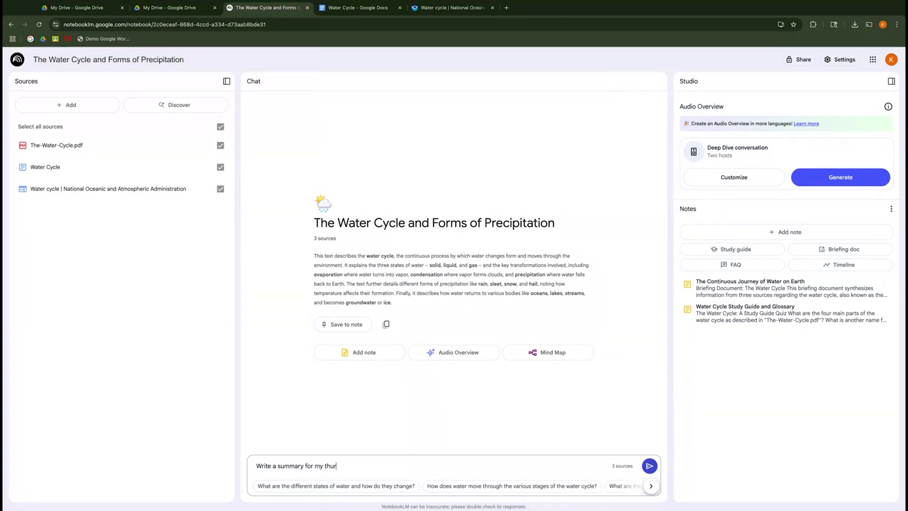
{"action": "type", "text": "rd grade students on th eat"}
{"action": "key", "text": "BackSpace"}
{"action": "key", "text": "BackSpace"}
{"action": "key", "text": "BackSpace"}
{"action": "key", "text": "BackSpace"}
{"action": "type", "text": "e watre c"}
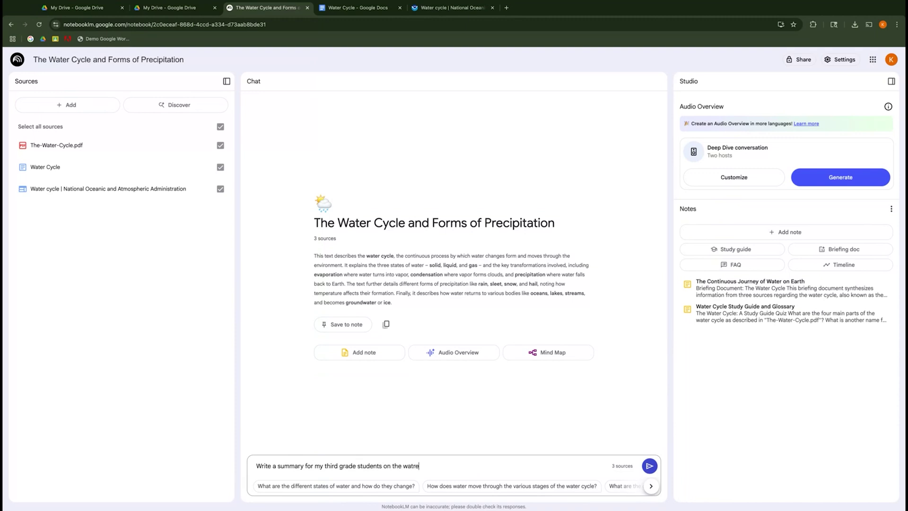
{"action": "key", "text": "BackSpace"}
{"action": "key", "text": "BackSpace"}
{"action": "key", "text": "BackSpace"}
{"action": "key", "text": "BackSpace"}
{"action": "type", "text": "er cycle"}
{"action": "key", "text": "Return"}
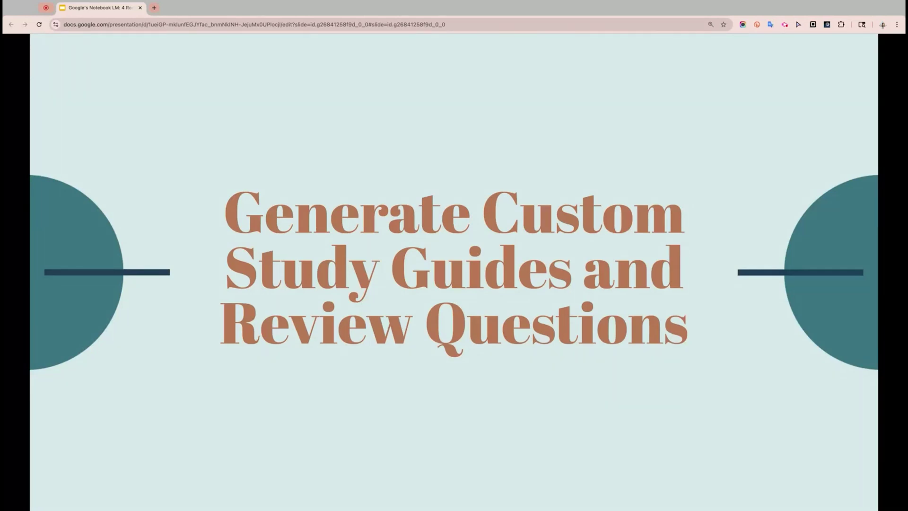
Advance the slideshow to the custom materials slide
{"action": "key", "text": "Right"}
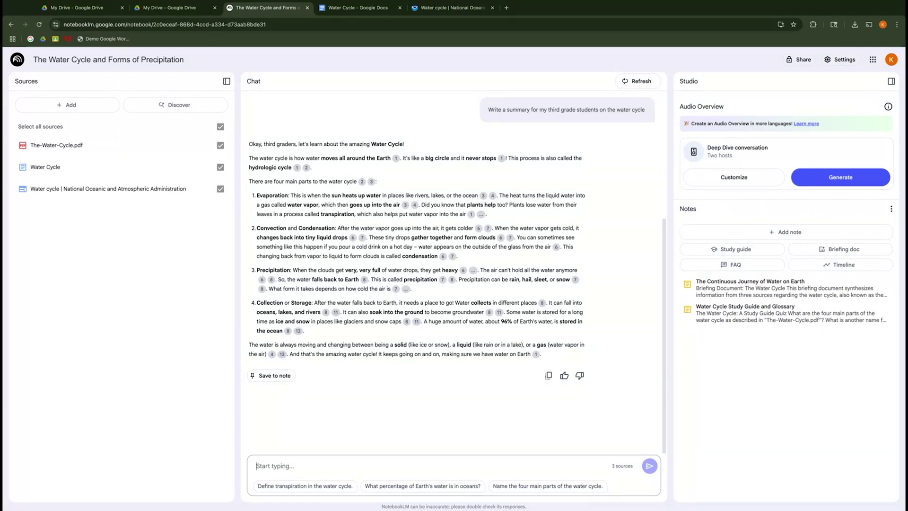
Ask the chat to identify the key vocabulary and provide definitions
{"action": "type", "text": "p"}
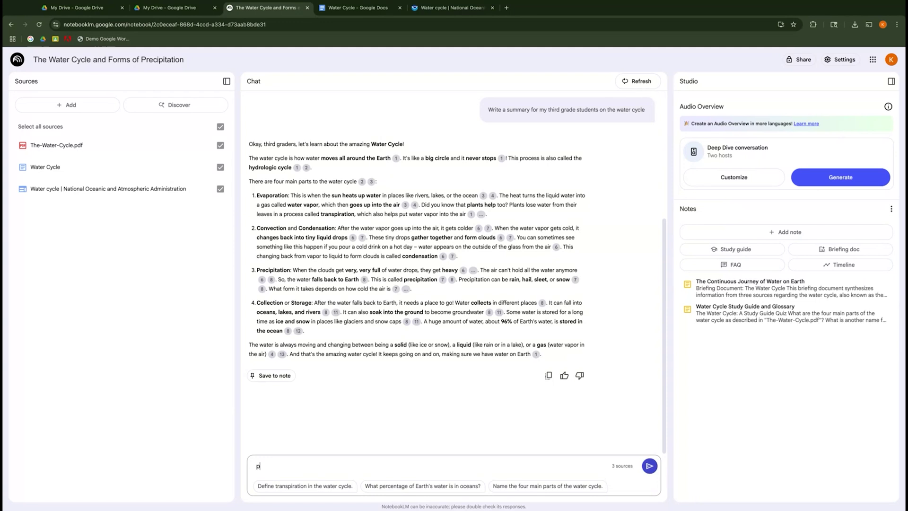
{"action": "type", "text": "lease identify the key v"}
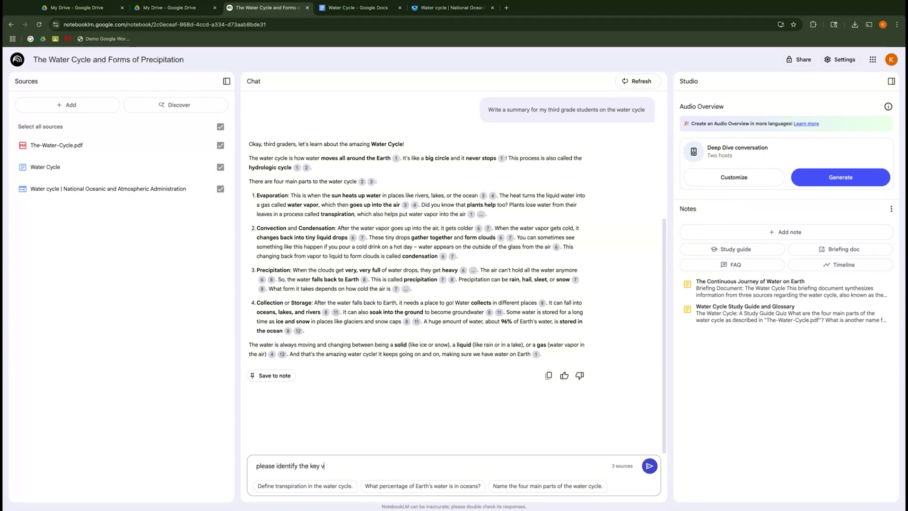
{"action": "type", "text": "ocabulary and provide definitions"}
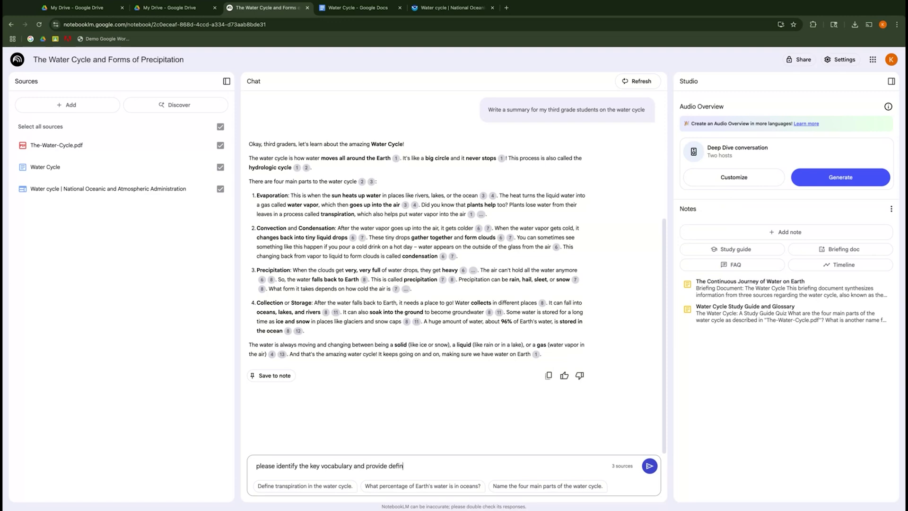
{"action": "key", "text": "Return"}
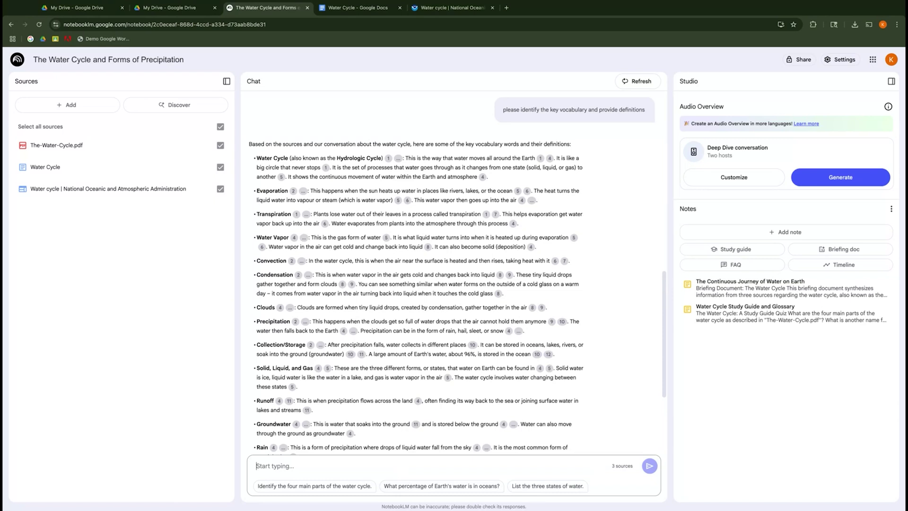
Request 10 quiz questions about the water cycle for third grade students
{"action": "type", "text": "Write 10 quiz quest"}
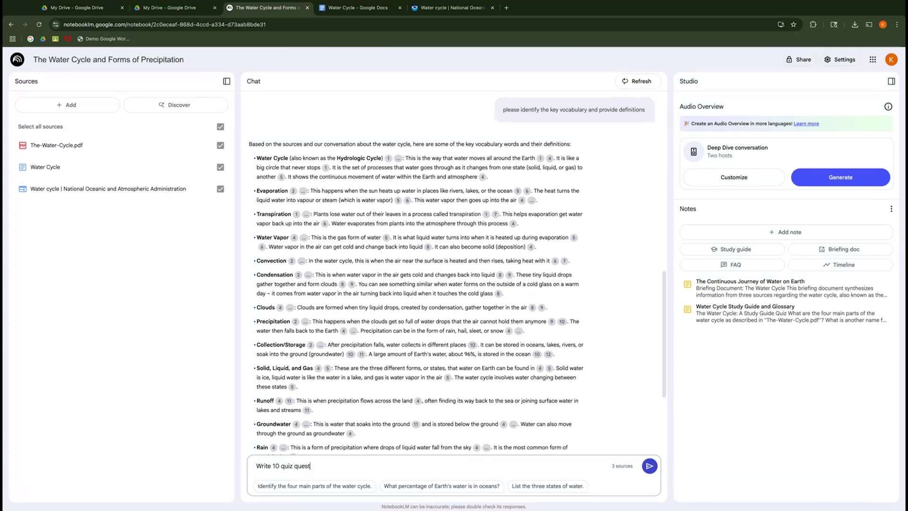
{"action": "type", "text": "ions for my students about the water cyc"}
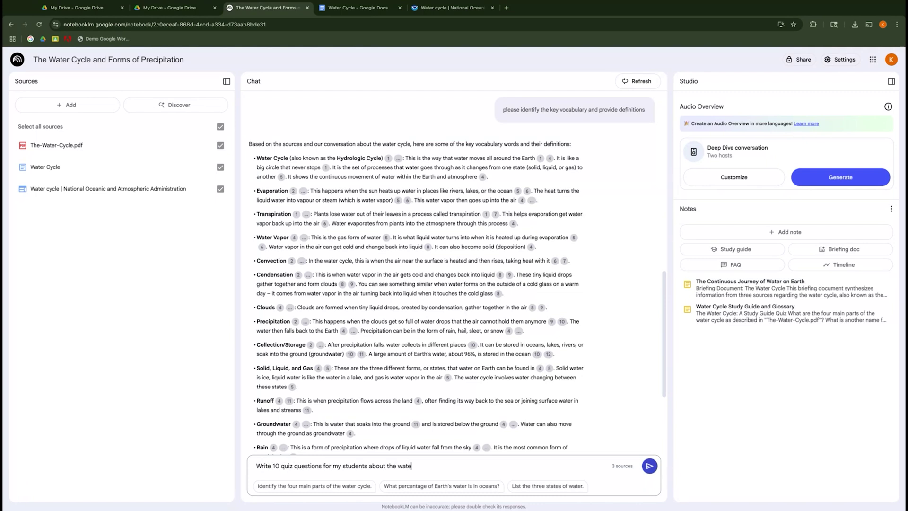
{"action": "type", "text": "le"}
{"action": "left_click", "coordinate": [343, 466]}
{"action": "type", "text": "third grade"}
{"action": "key", "text": "Return"}
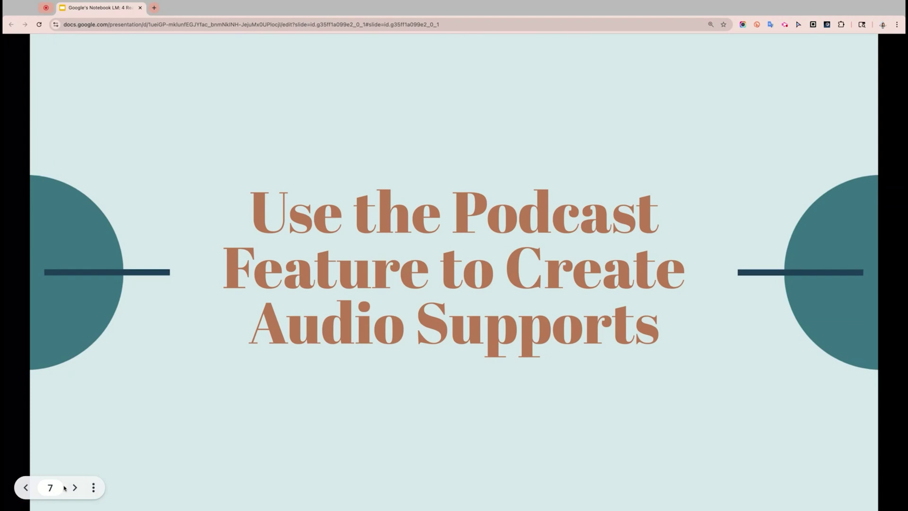
Advance the slideshow to the Audio Supports slide
{"action": "left_click", "coordinate": [75, 488]}
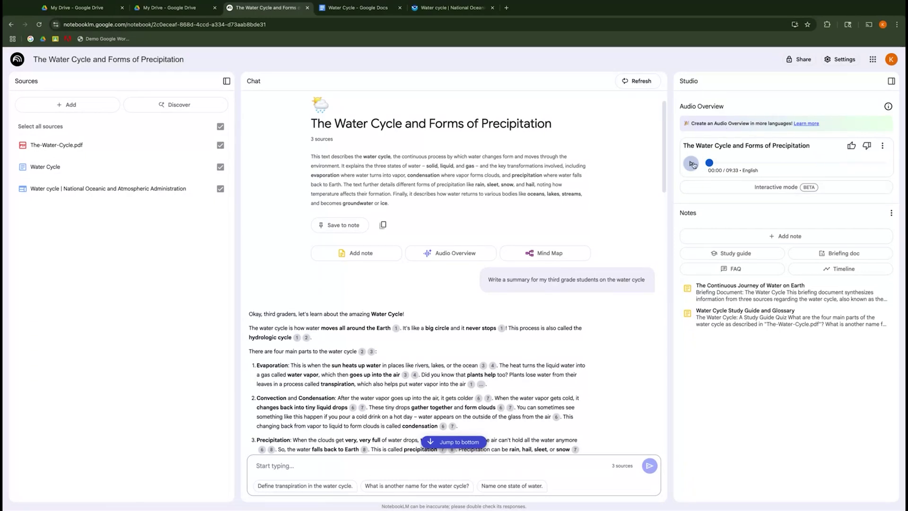
{"action": "left_click", "coordinate": [883, 146]}
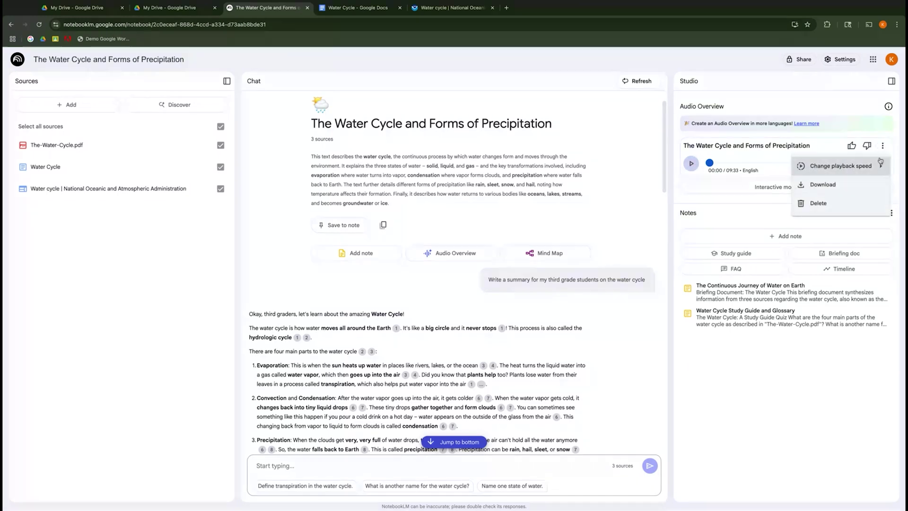
{"action": "mouse_move", "coordinate": [878, 166]}
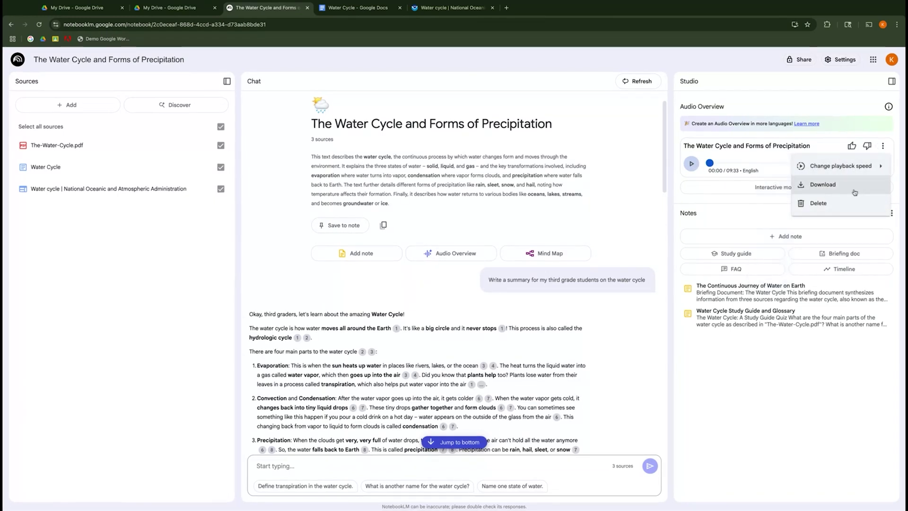
{"action": "left_click", "coordinate": [750, 206]}
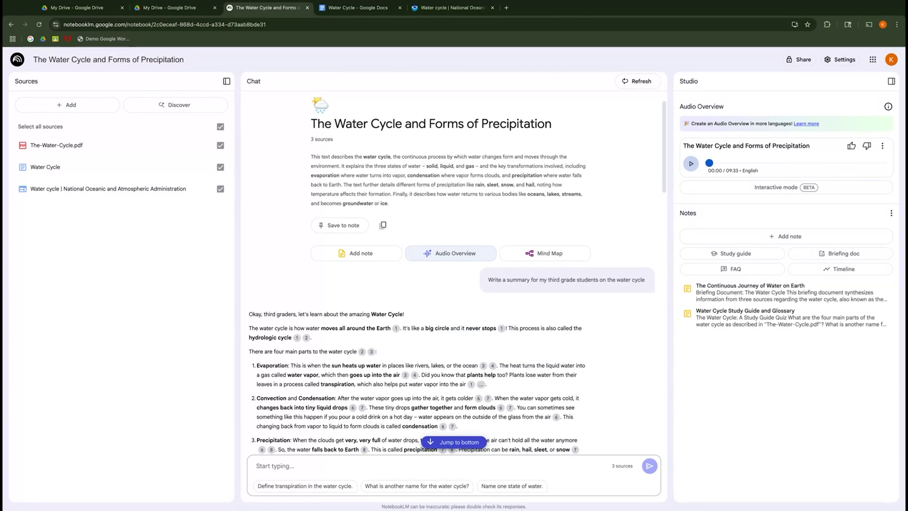
{"action": "scroll", "coordinate": [452, 275], "scroll_direction": "up", "scroll_amount": 1}
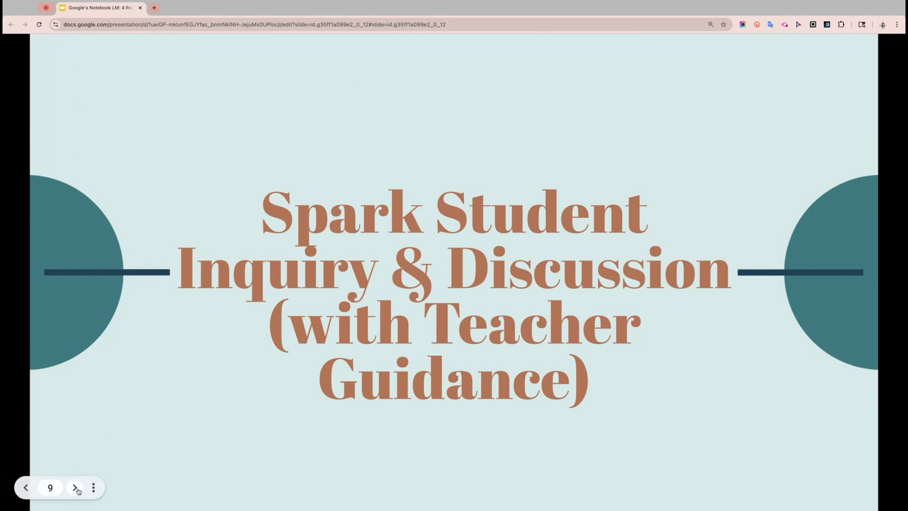
Advance the slideshow from the Student Inquiry & Discussion title slide to the next slide
{"action": "left_click", "coordinate": [76, 488]}
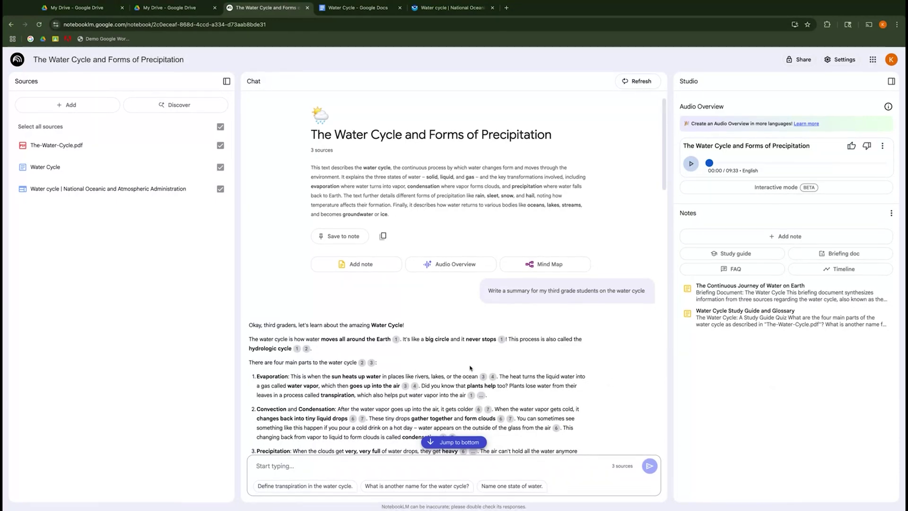
{"action": "scroll", "coordinate": [471, 367], "scroll_direction": "down", "scroll_amount": 4}
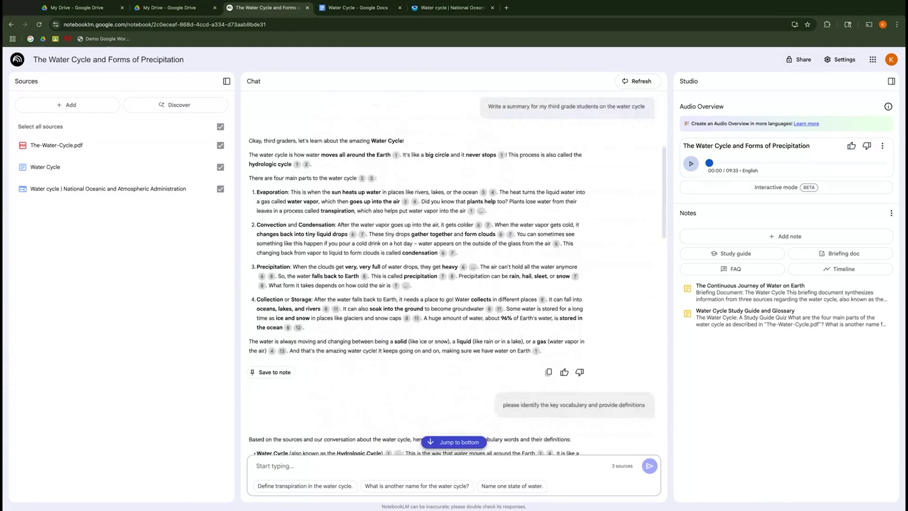
{"action": "scroll", "coordinate": [458, 277], "scroll_direction": "down", "scroll_amount": 6}
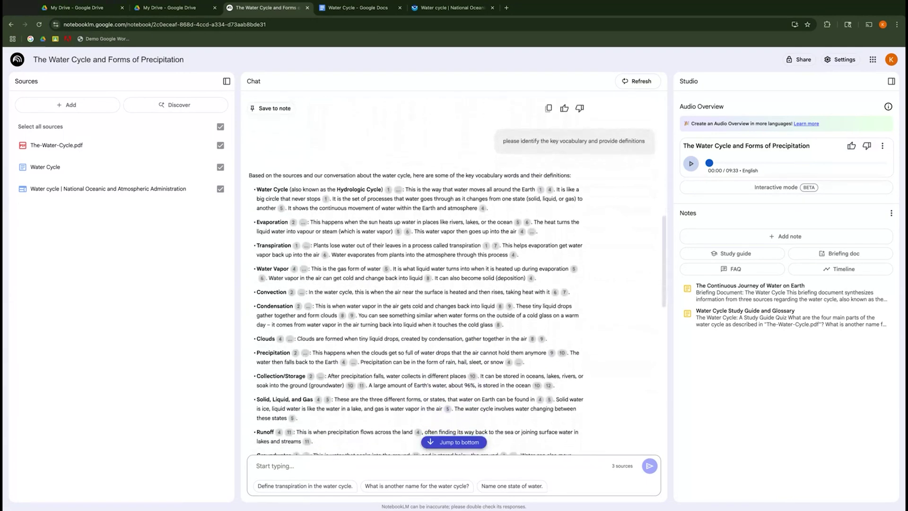
{"action": "scroll", "coordinate": [458, 277], "scroll_direction": "down", "scroll_amount": 15}
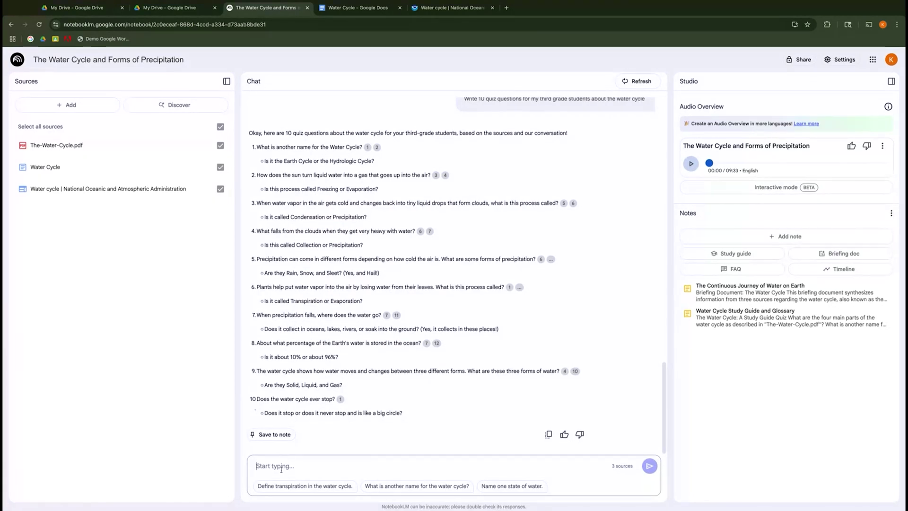
Ask the chat for 5 open-ended questions to share with third grade students to spark discussion
{"action": "type", "text": "what"}
{"action": "type", "text": " are 5 o"}
{"action": "type", "text": "pren"}
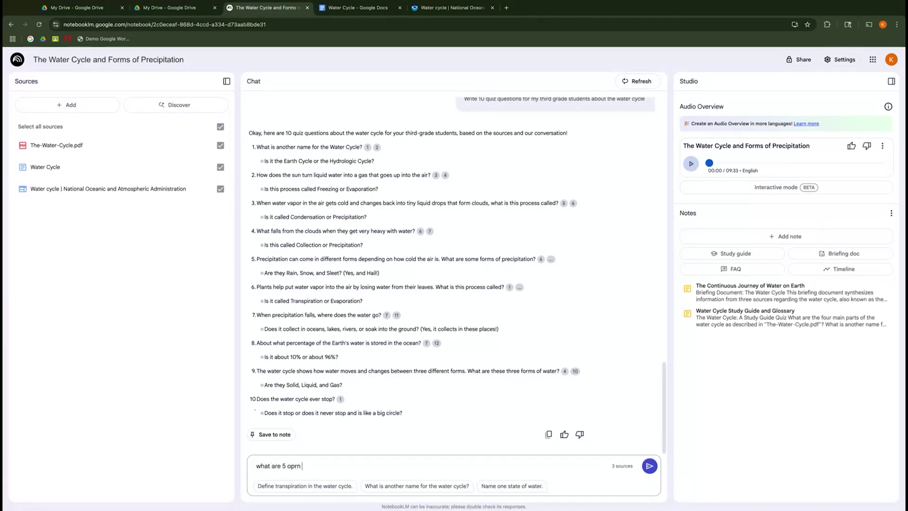
{"action": "key", "text": "BackSpace"}
{"action": "key", "text": "BackSpace"}
{"action": "key", "text": "BackSpace"}
{"action": "type", "text": "en"}
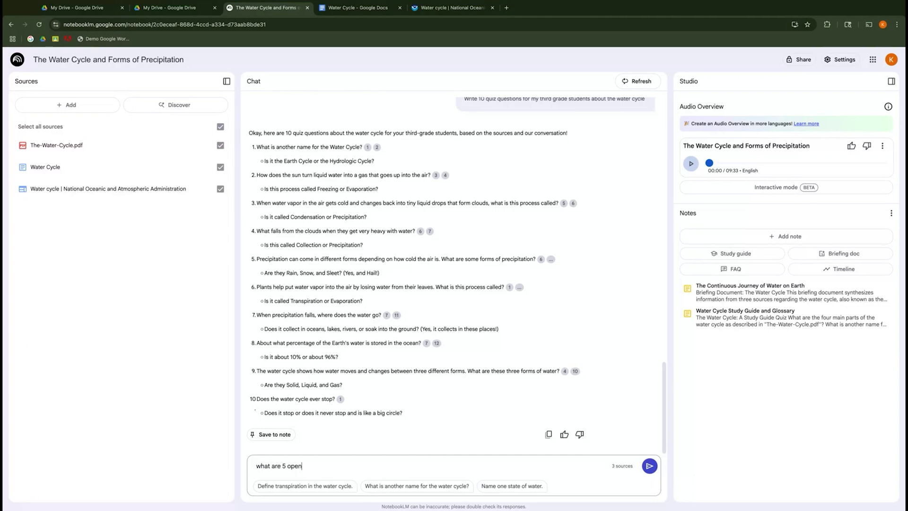
{"action": "type", "text": " ended questions that I can share with t"}
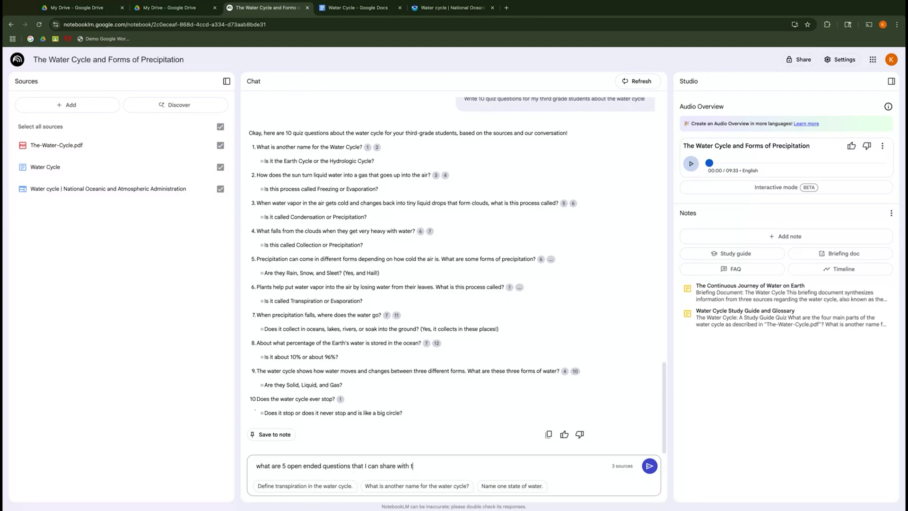
{"action": "type", "text": "hird grade students to a"}
{"action": "key", "text": "BackSpace"}
{"action": "type", "text": "spark"}
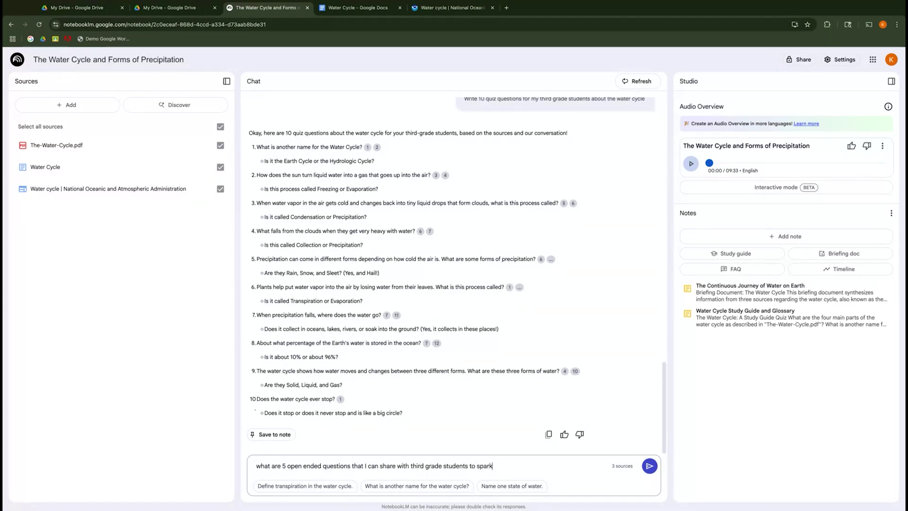
{"action": "type", "text": " discussion"}
{"action": "key", "text": "Return"}
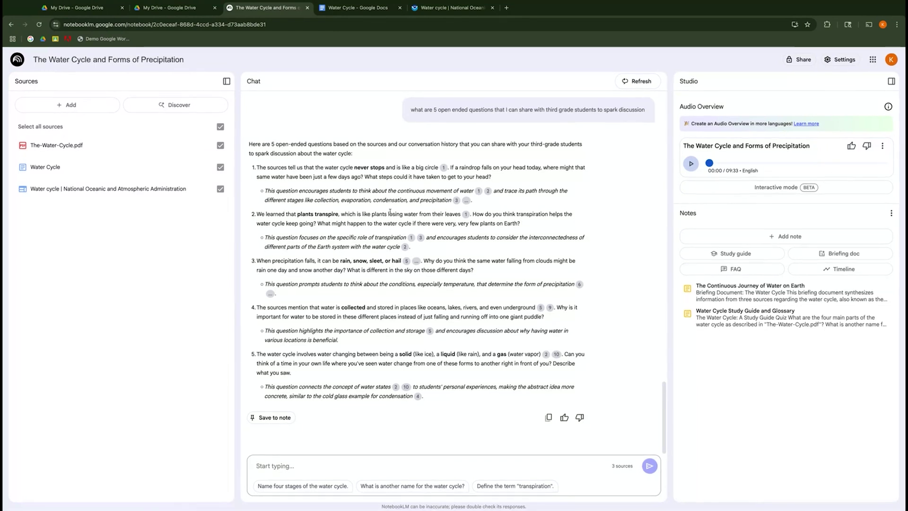
Preview the source excerpts behind citations 1 and 2 while scrolling through the discussion questions
{"action": "mouse_move", "coordinate": [444, 169]}
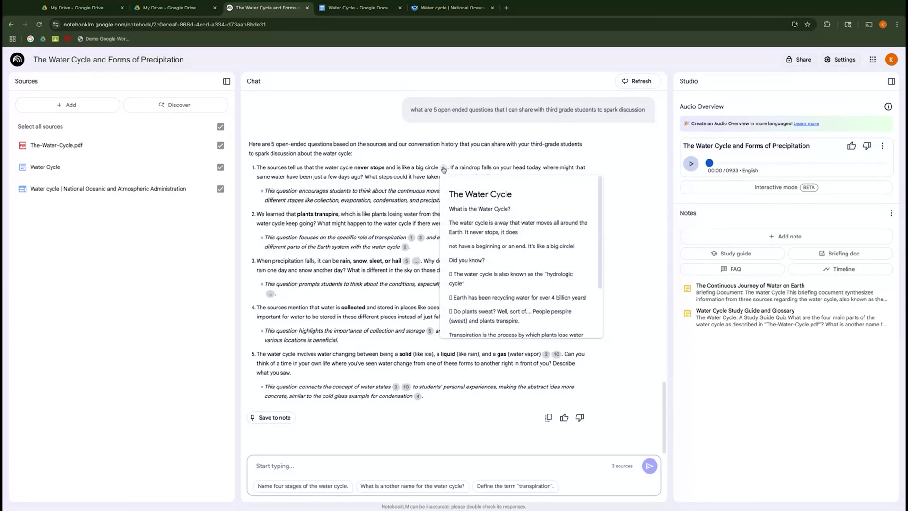
{"action": "scroll", "coordinate": [495, 259], "scroll_direction": "down", "scroll_amount": 3}
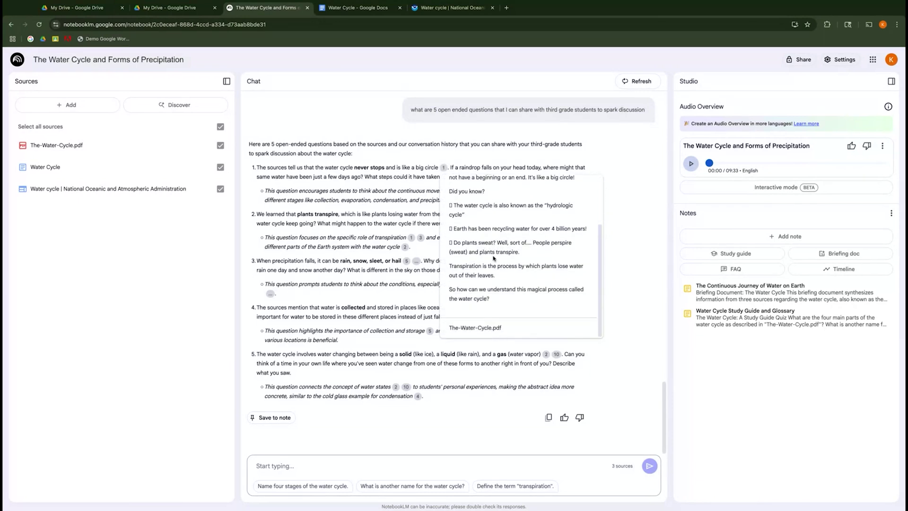
{"action": "scroll", "coordinate": [493, 258], "scroll_direction": "up", "scroll_amount": 3}
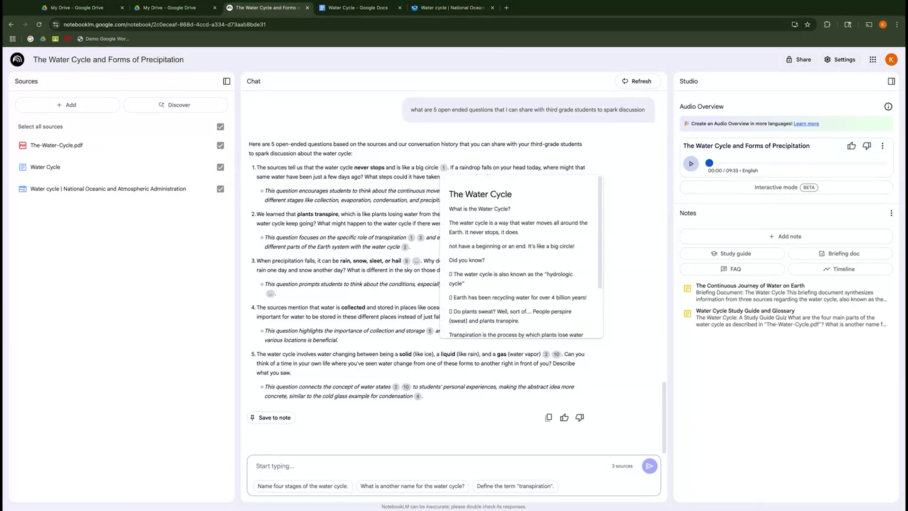
{"action": "scroll", "coordinate": [495, 259], "scroll_direction": "down", "scroll_amount": 3}
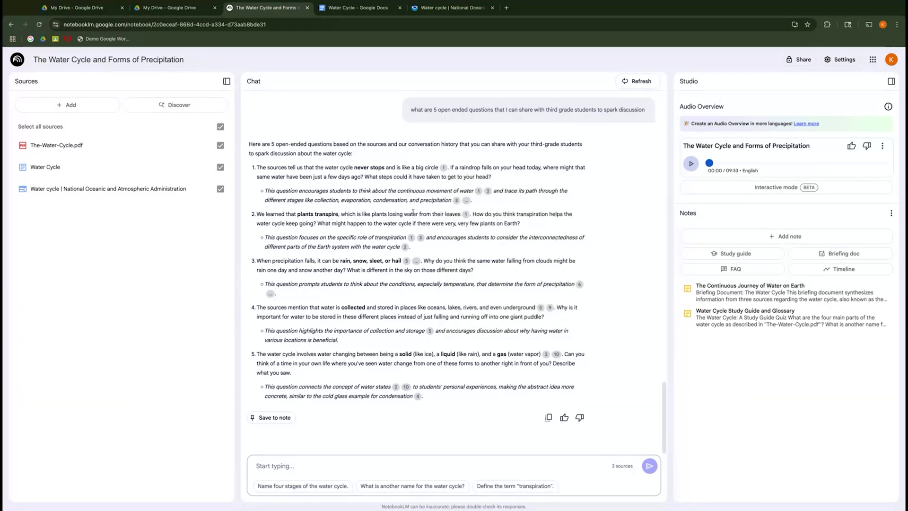
{"action": "mouse_move", "coordinate": [488, 191]}
{"action": "scroll", "coordinate": [548, 277], "scroll_direction": "down", "scroll_amount": 3}
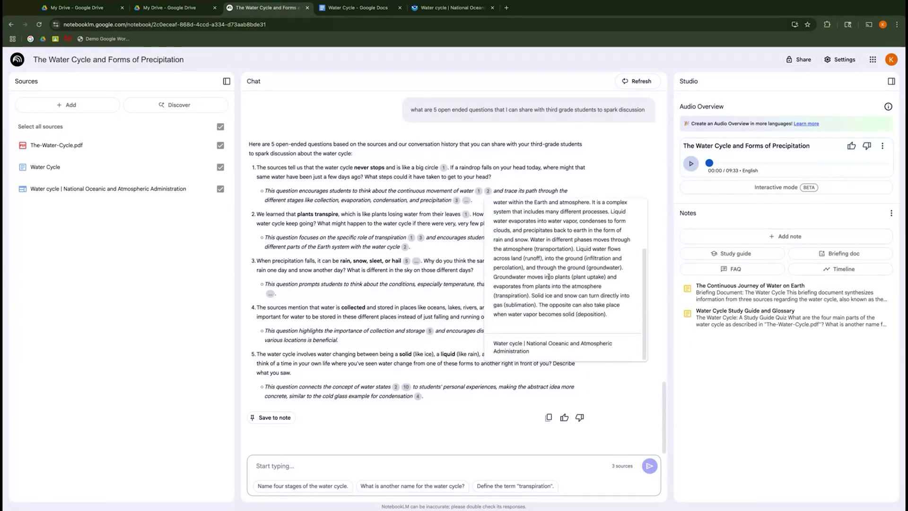